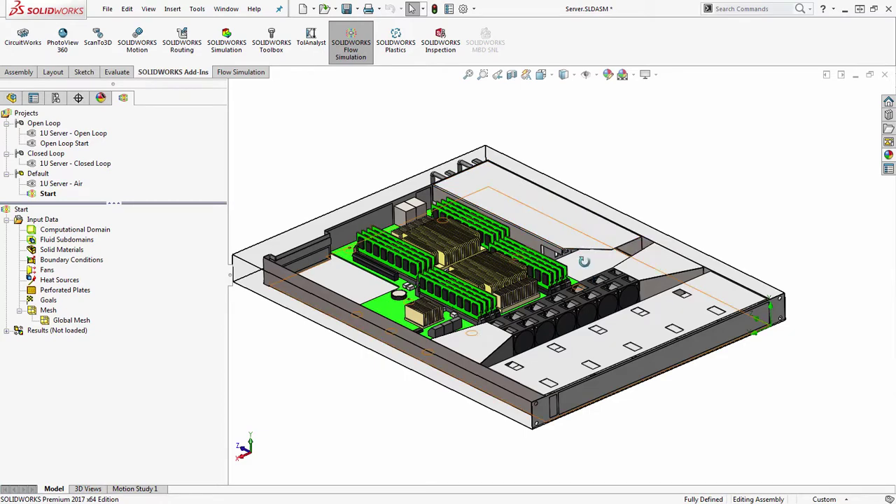
- Insert a new Internal Fan using the user-defined SUNON D04117180G-00 fan curve
middle_click_drag(581, 234, 706, 269)
scroll(504, 255, "down", 2)
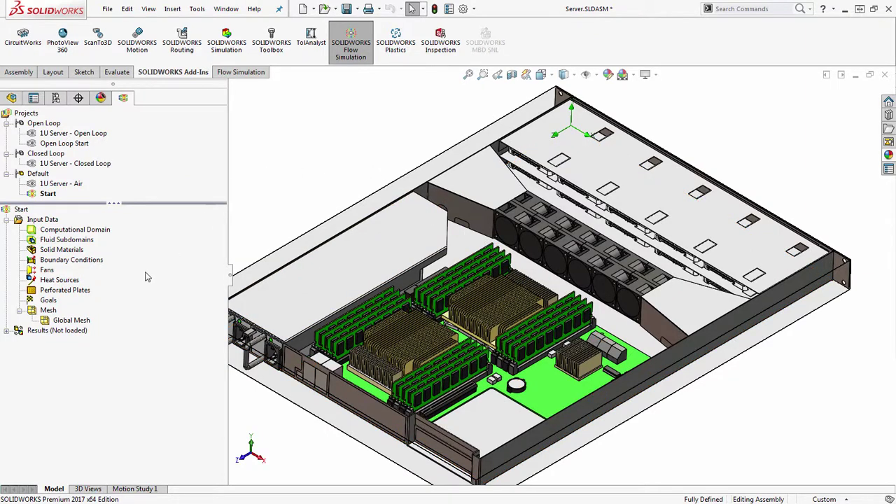
right_click(45, 271)
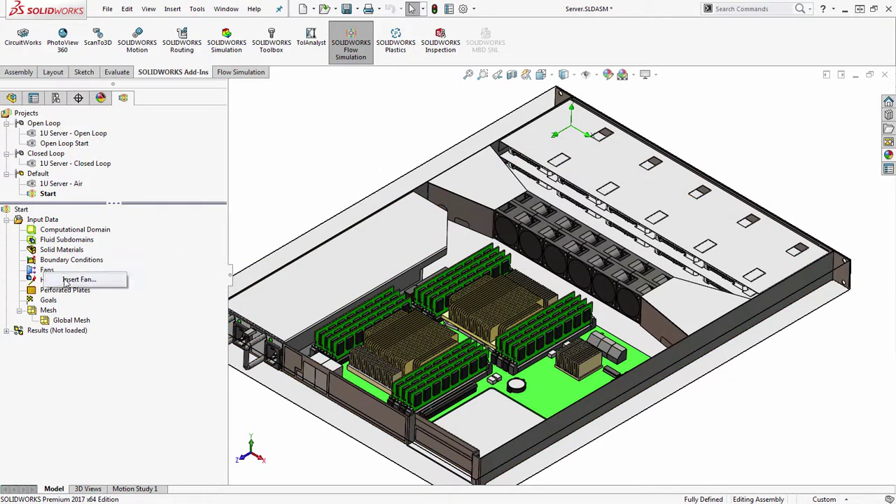
left_click(66, 279)
left_click(40, 177)
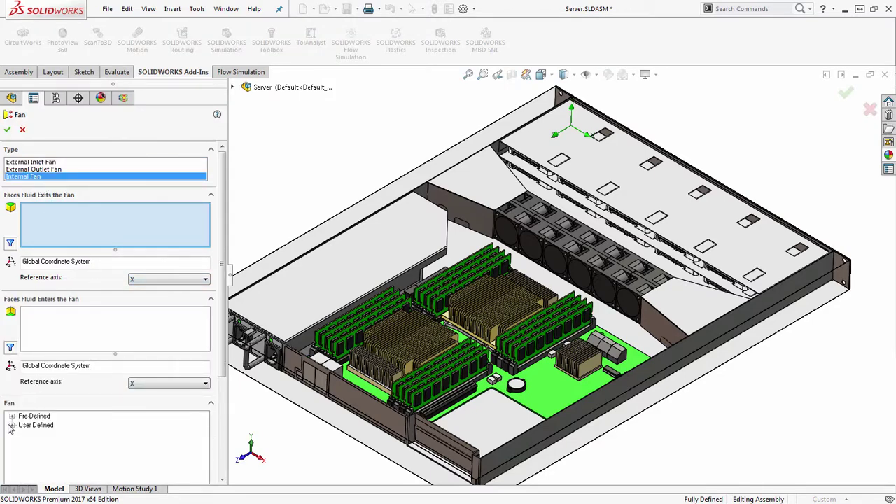
left_click(12, 425)
left_click(66, 470)
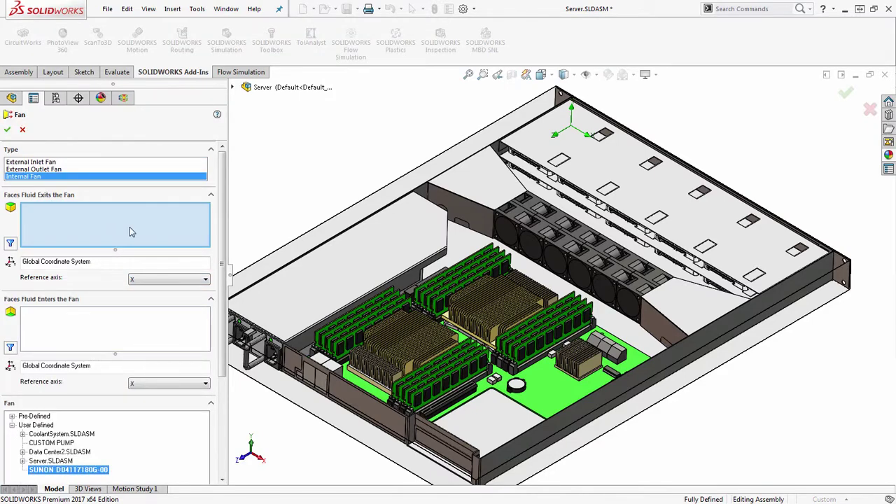
- Select the air-exit face and the far inlet face of the first 1U FAN 40x40x58
scroll(509, 277, "down", 5)
left_click(508, 273)
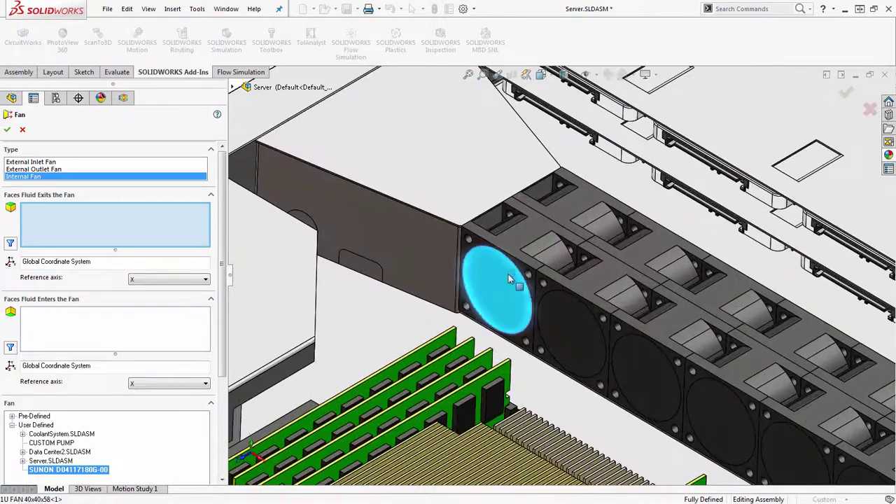
middle_click_drag(585, 222, 524, 250)
left_click(661, 228)
middle_click_drag(659, 222, 462, 201)
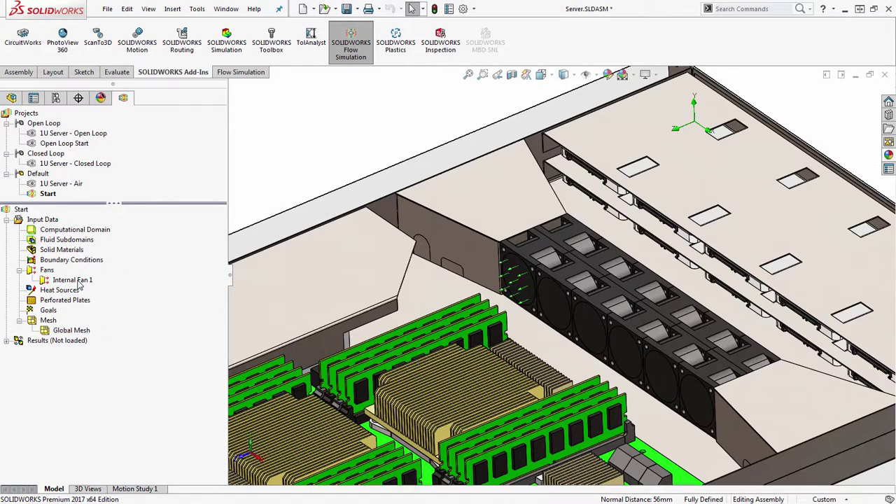
- Copy Internal Fan 1 to the five other fan component instances
right_click(72, 280)
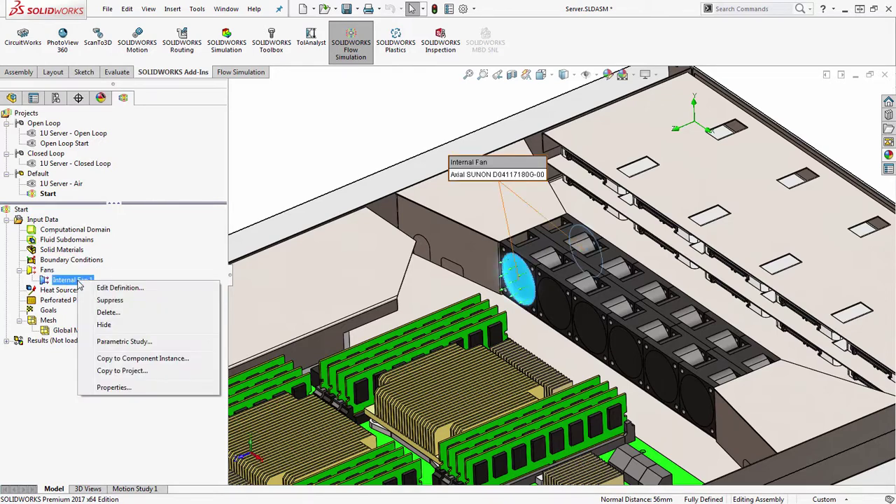
left_click(129, 360)
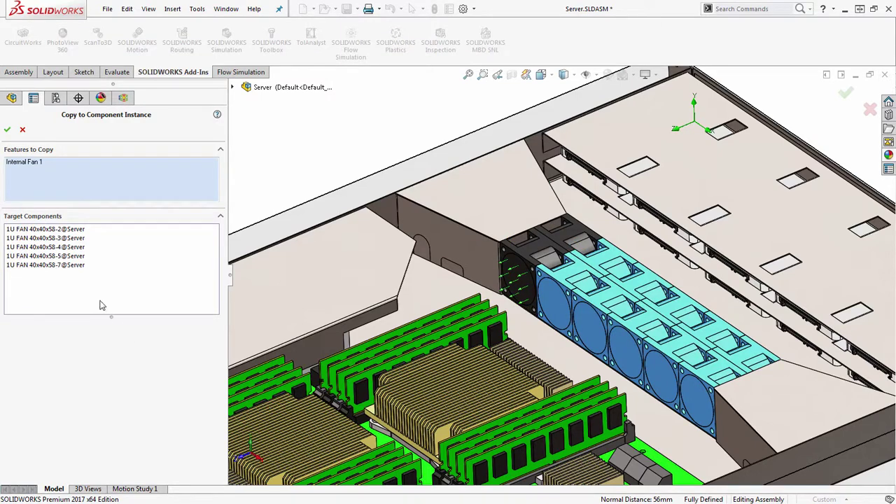
left_click(8, 131)
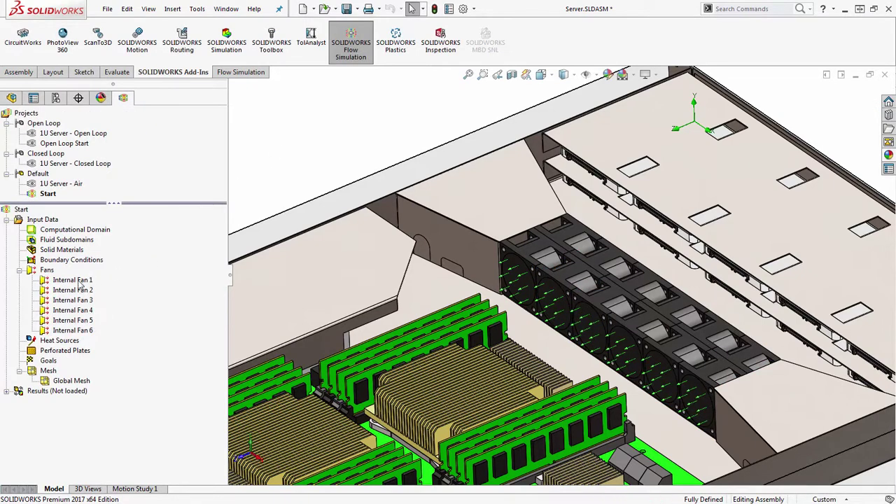
- Check Internal Fan 2 through Internal Fan 6 on the model, then clear the selection
left_click(76, 290)
left_click(76, 300)
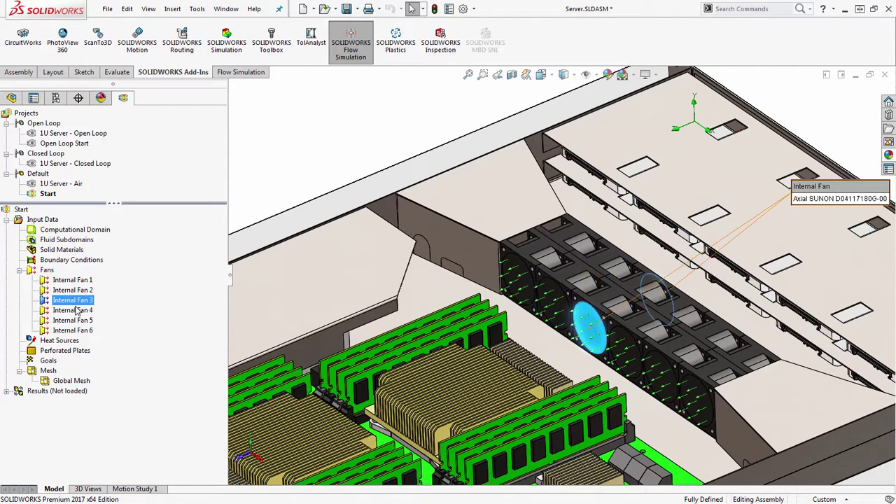
left_click(75, 310)
left_click(77, 320)
left_click(80, 331)
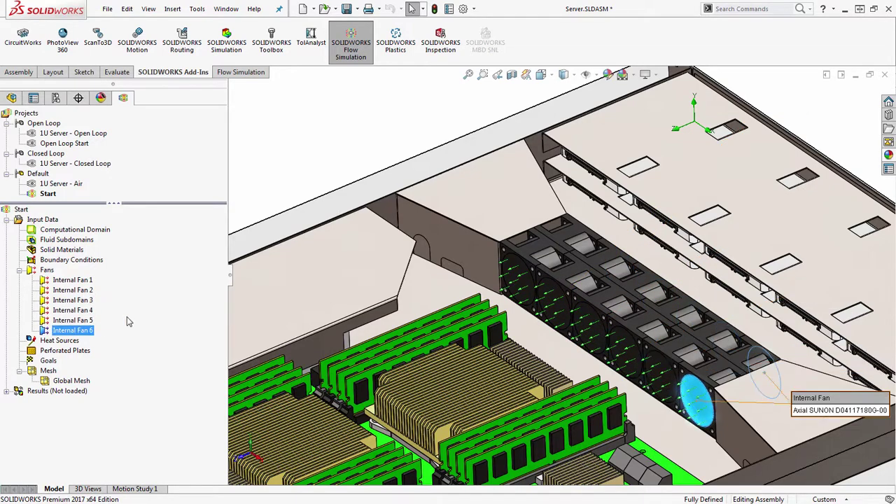
left_click(301, 161)
- Open the motherboard's parent Mainboard subassembly in its own window
key("f")
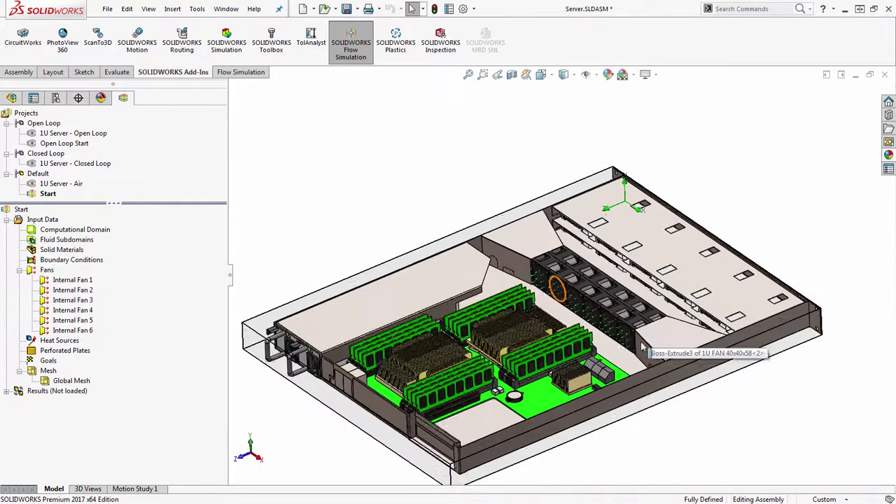
middle_click_drag(641, 346, 486, 229)
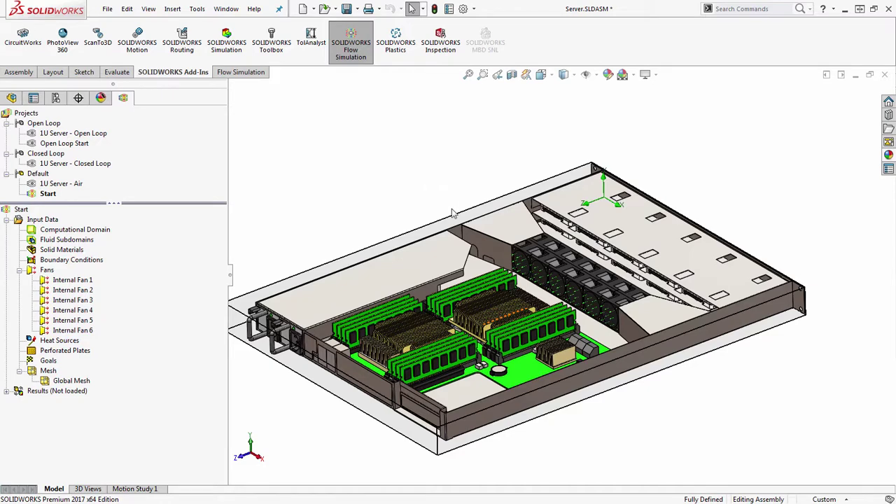
left_click(527, 369)
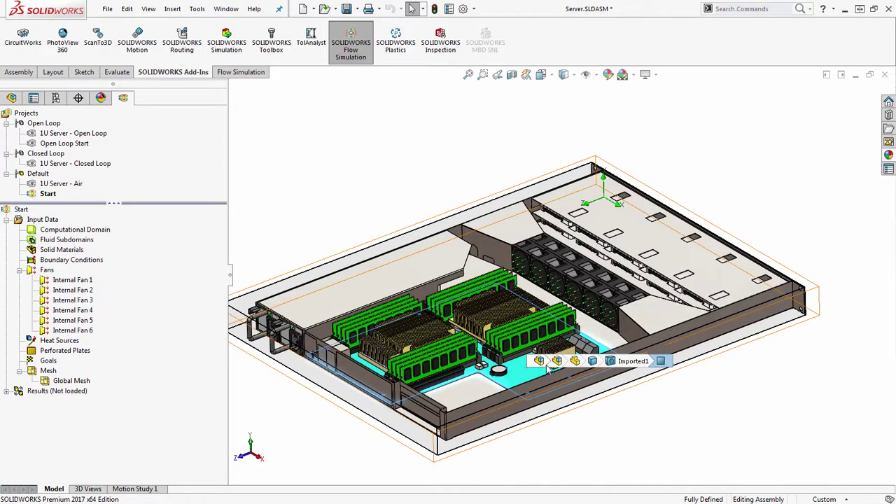
left_click(557, 361)
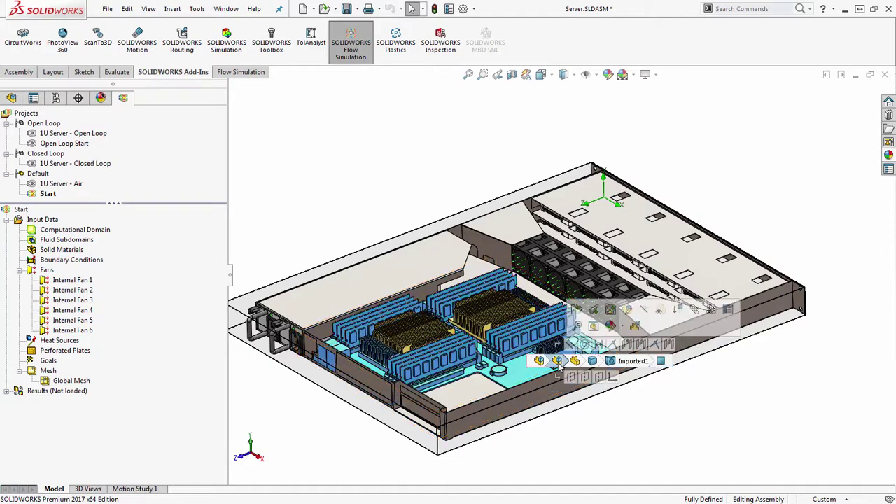
left_click(577, 312)
scroll(625, 201, "down", 2)
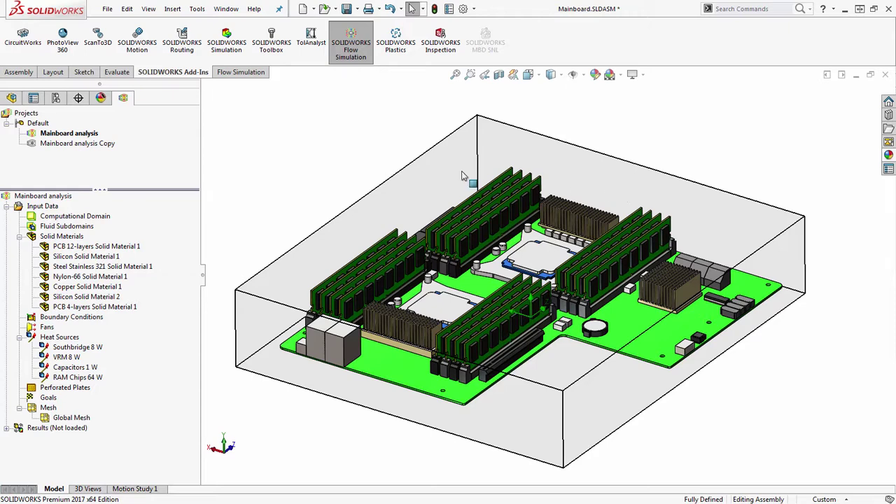
- Review the Southbridge 8 W, VRM 8 W, Capacitors 1 W and RAM Chips 64 W heat sources, then return to Server.SLDASM
left_click(89, 348)
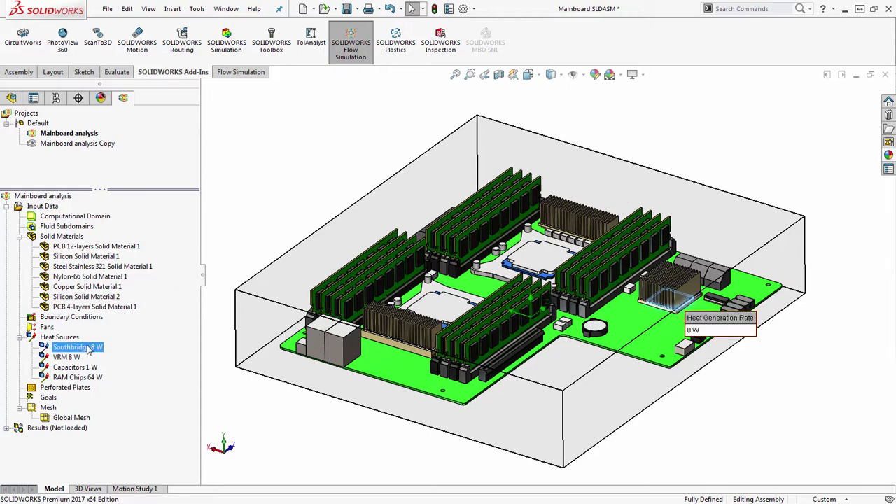
left_click(83, 358)
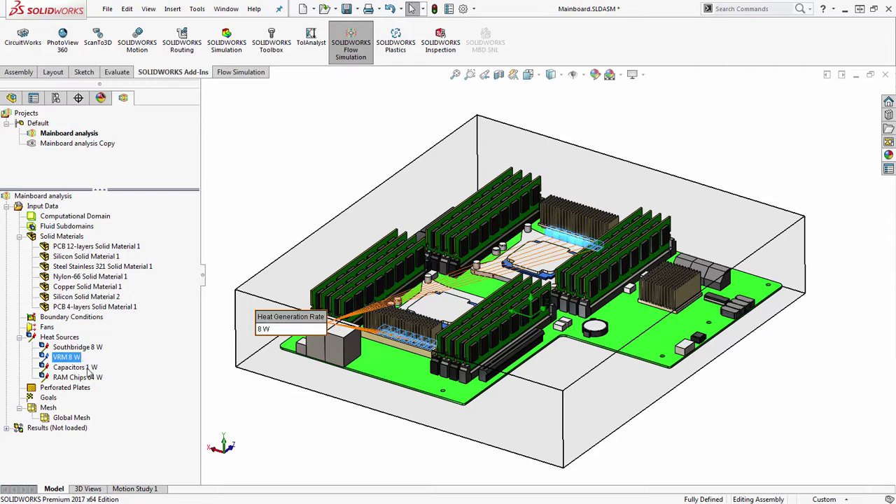
left_click(85, 368)
left_click(89, 378)
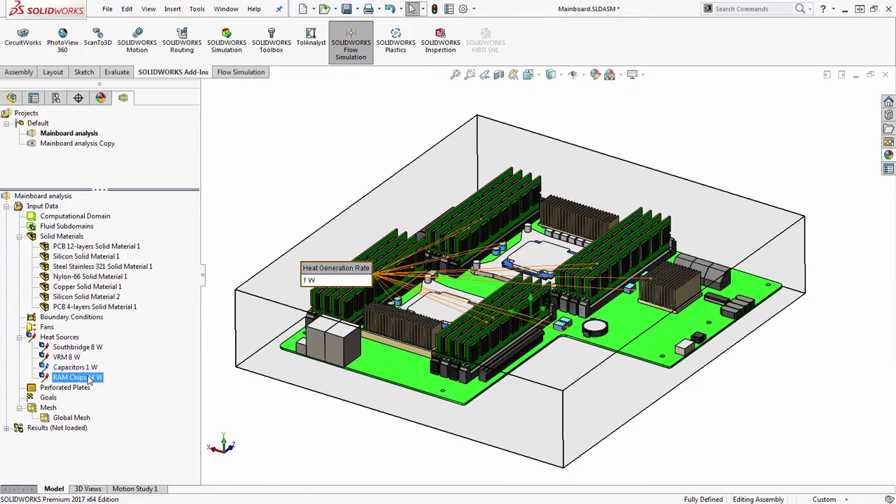
left_click(278, 413)
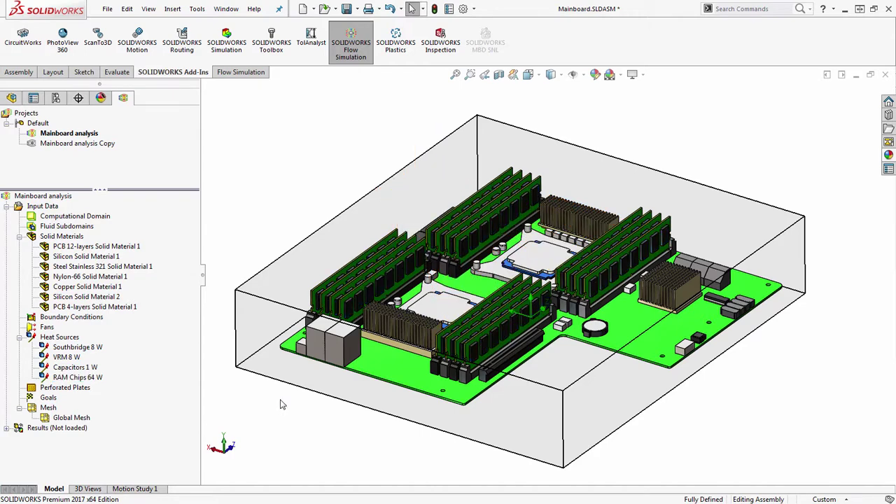
key("ctrl+Tab")
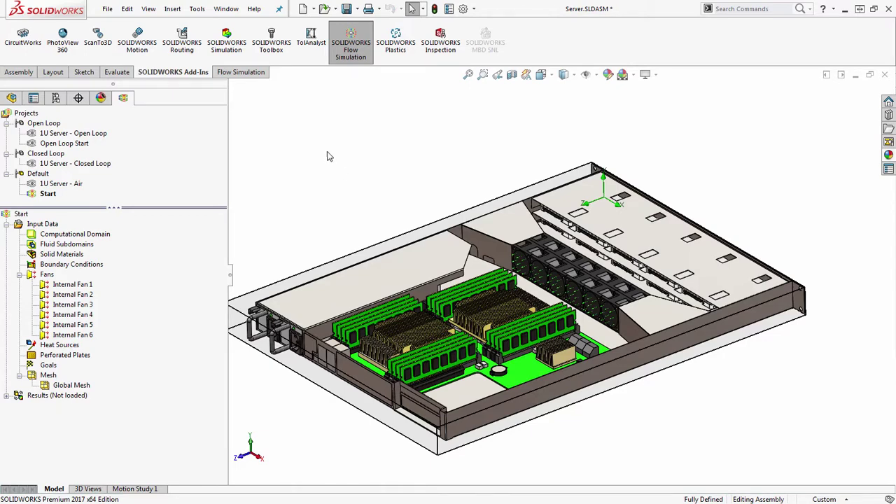
- Run Tools > Flow Simulation > Tools > Add from Components to scan the subassemblies
left_click(199, 9)
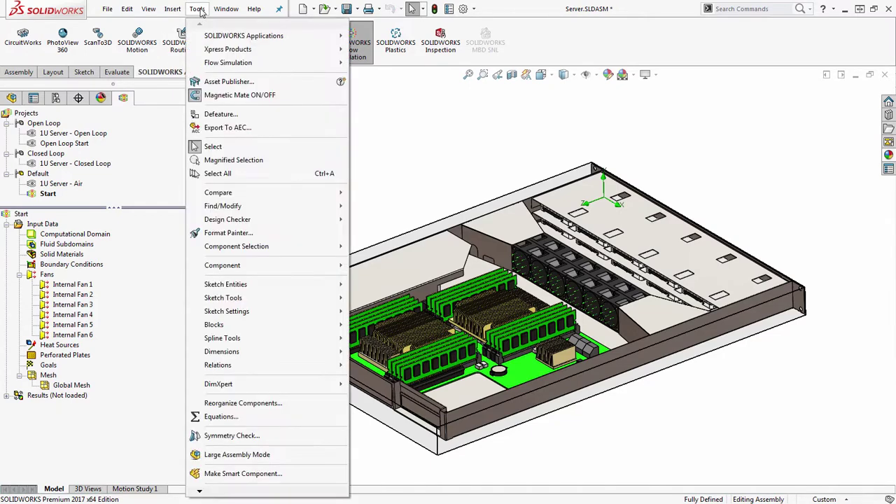
mouse_move(210, 63)
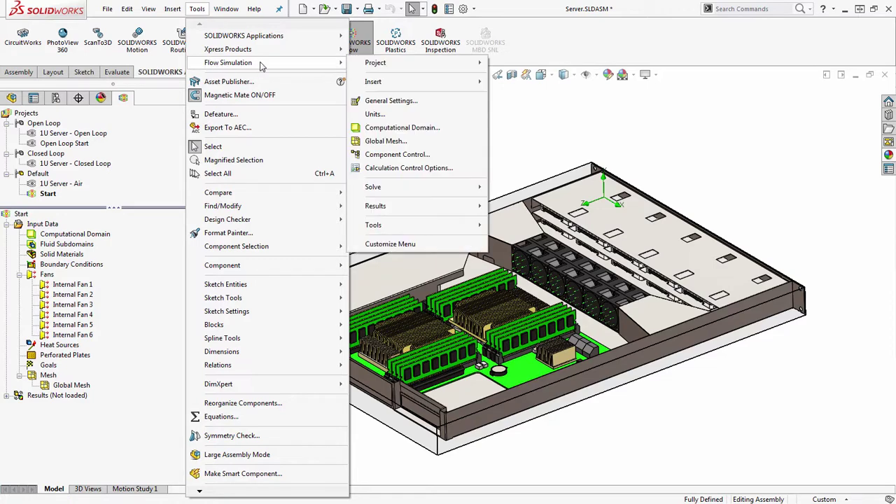
mouse_move(425, 225)
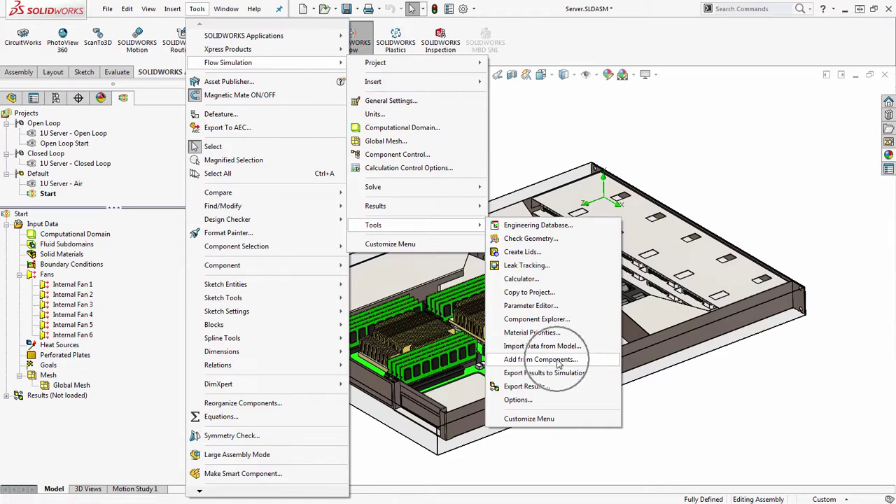
left_click(541, 359)
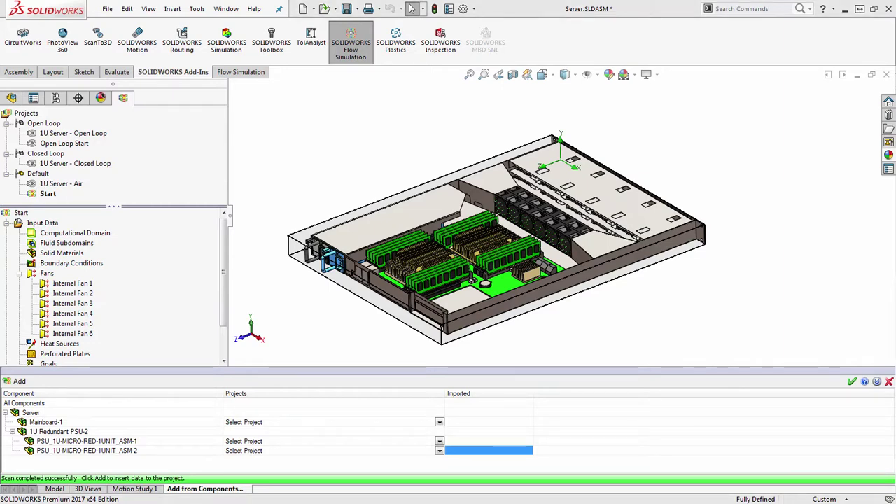
- Assign Mainboard analysis to Mainboard-1 and PSU Analysis to both PSU units, then import
left_click(440, 423)
left_click(439, 423)
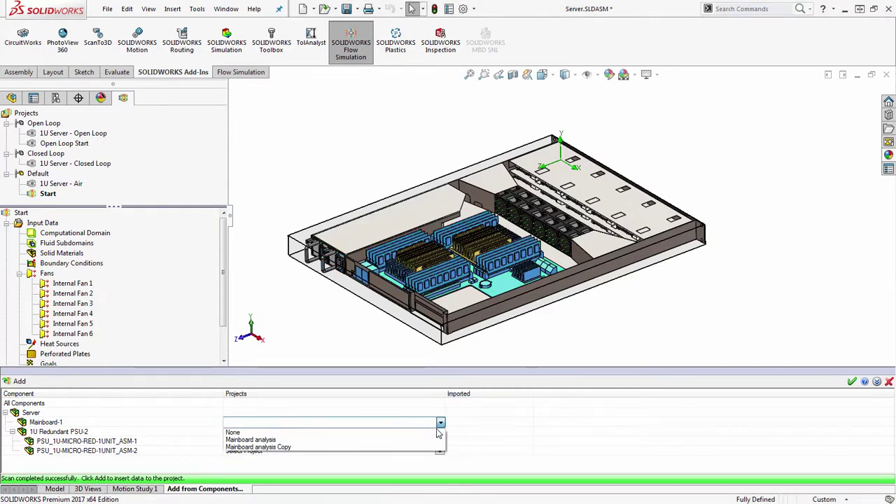
left_click(430, 441)
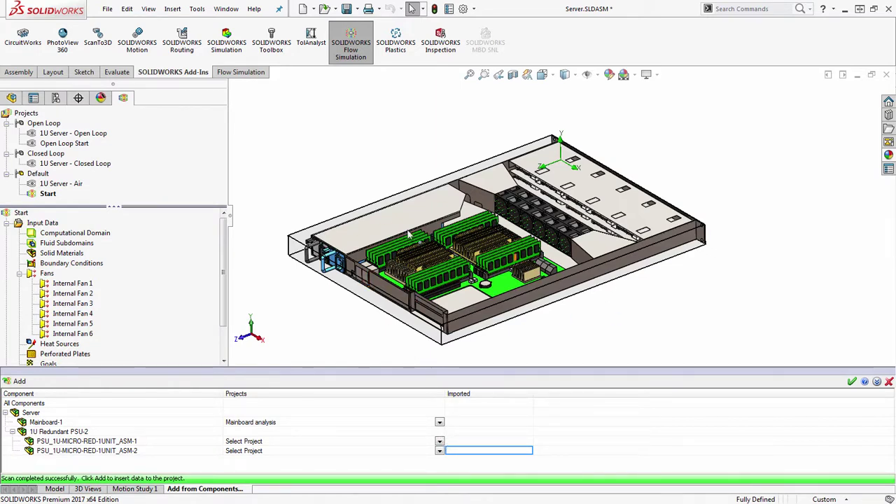
left_click(440, 442)
left_click(440, 442)
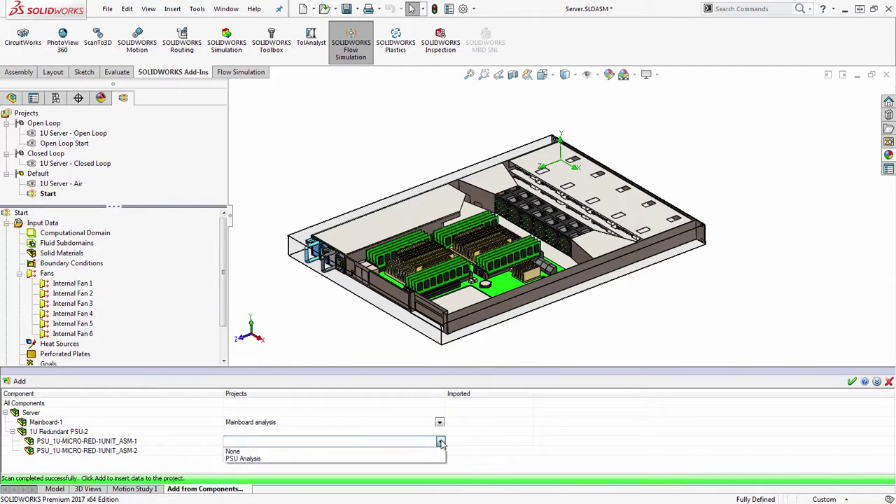
left_click(440, 459)
left_click(441, 453)
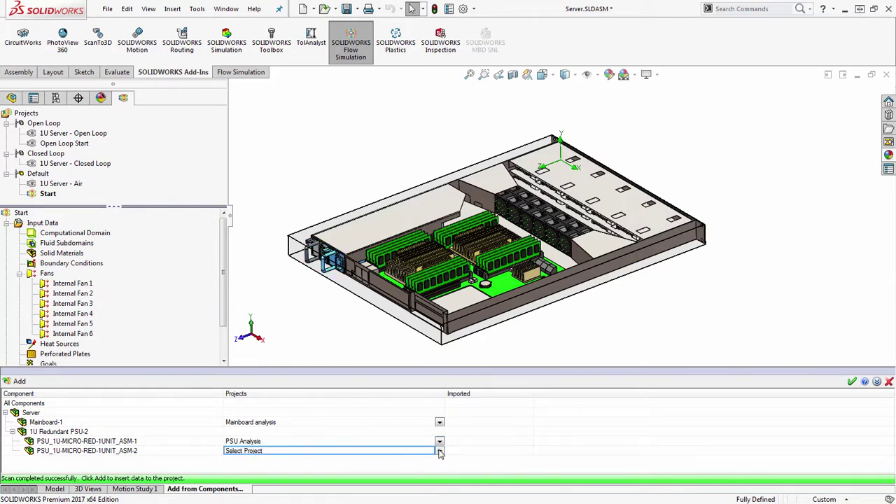
left_click(440, 452)
left_click(434, 469)
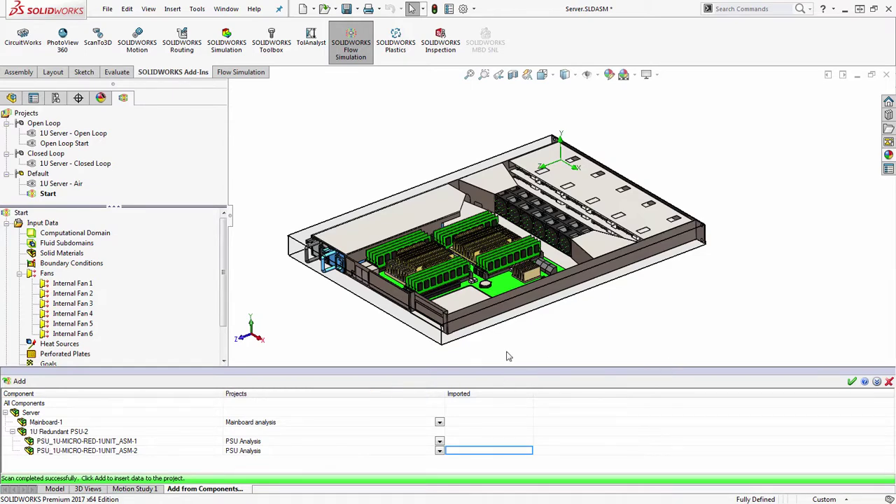
left_click(9, 382)
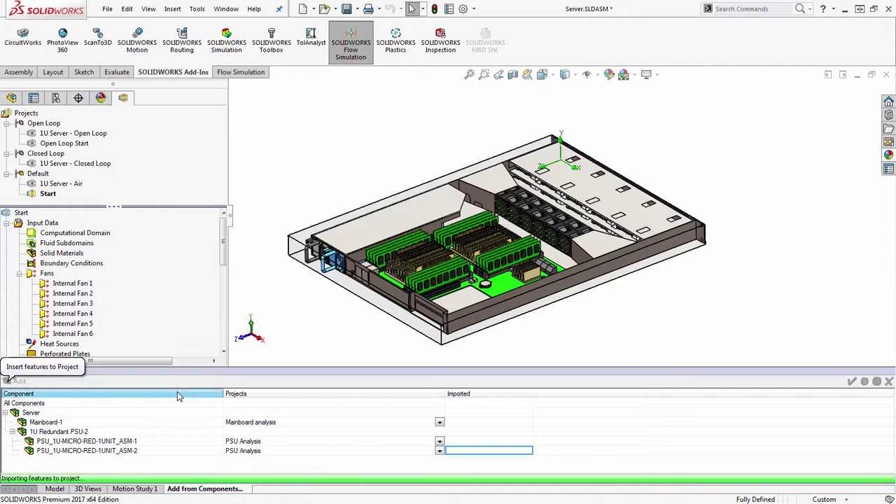
left_click(852, 382)
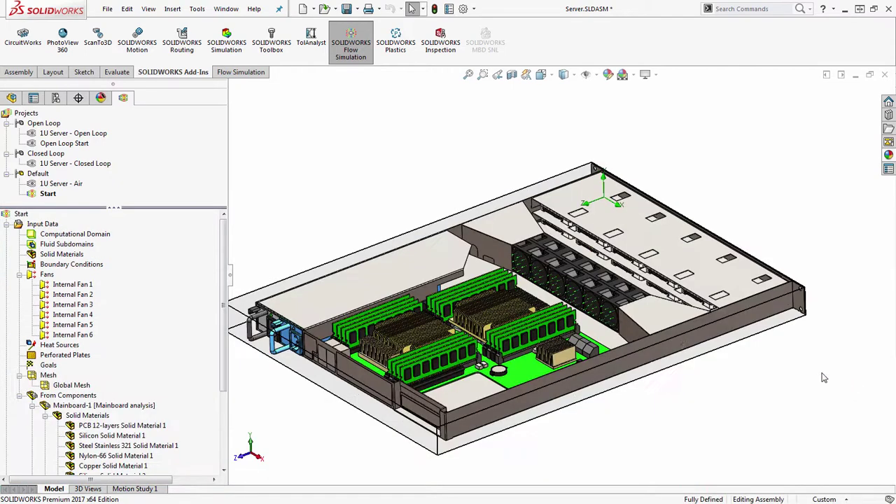
scroll(224, 261, "down", 1)
left_click_drag(224, 260, 221, 332)
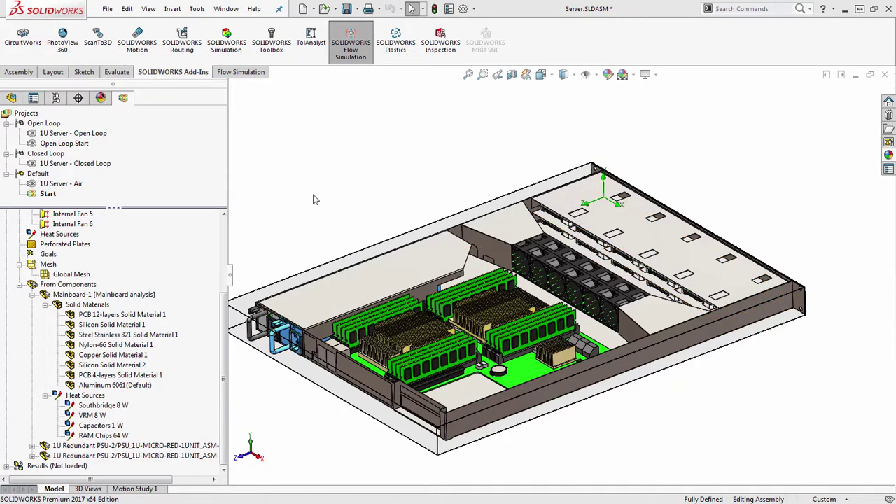
right_click(74, 286)
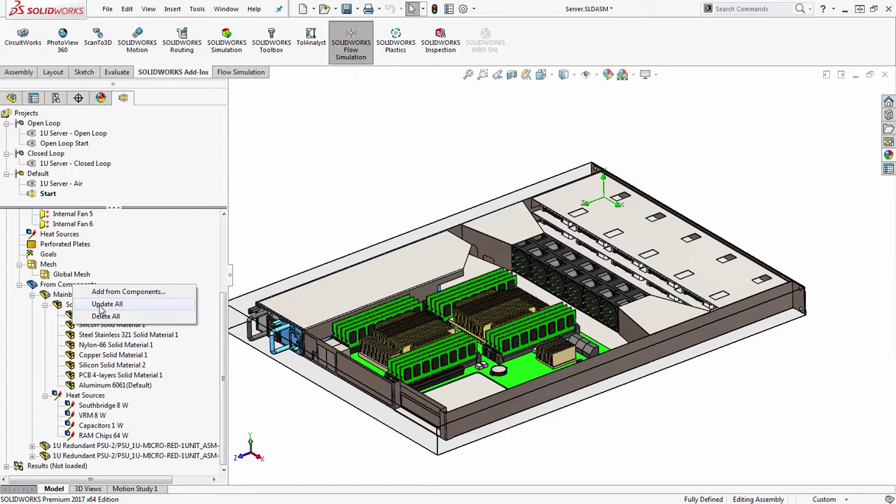
left_click(333, 205)
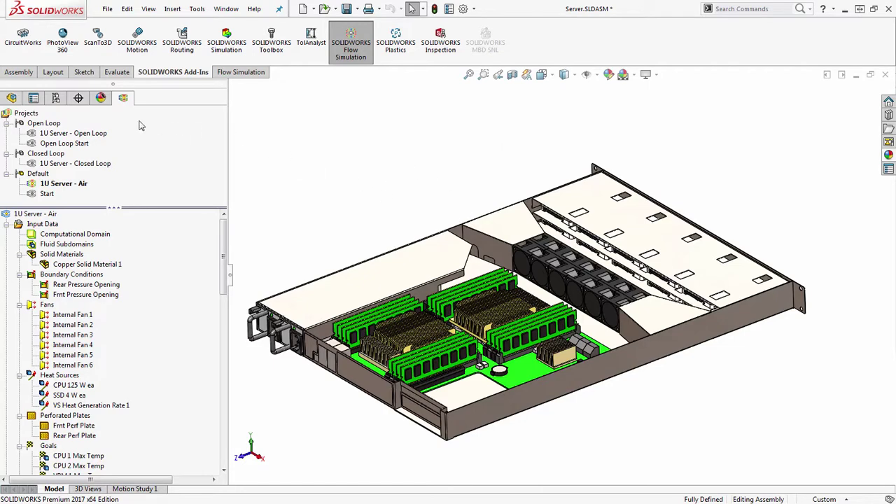
- Activate the 1U Server - Open Loop project from the Projects tree
double_click(63, 136)
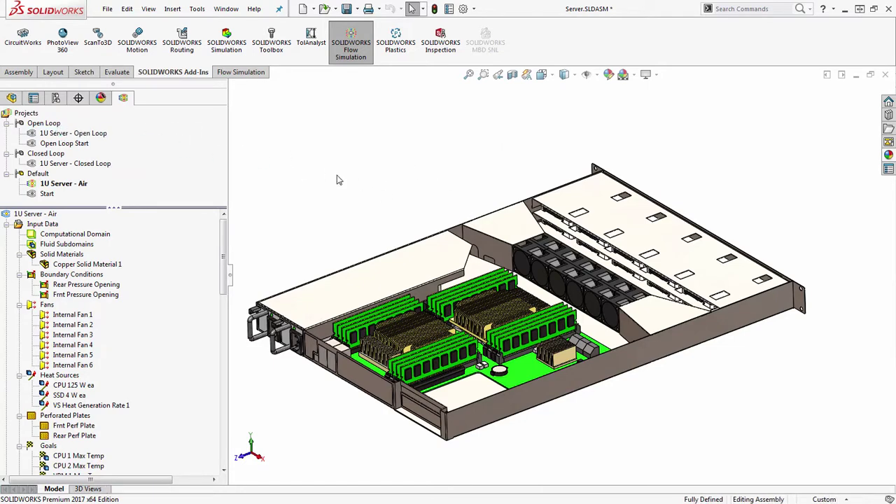